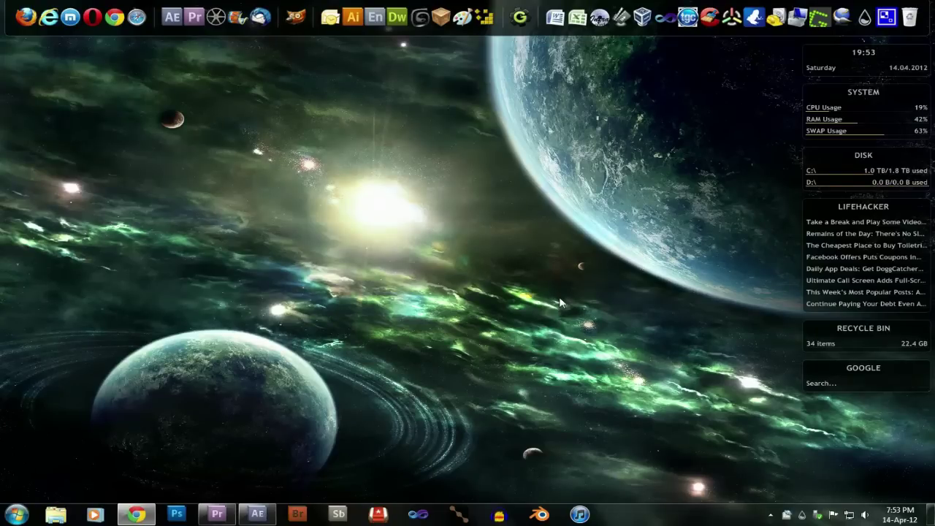
Step: Summon the Launchy bar and launch Calculator by typing 'Calc'
{"action": "key", "text": "alt+space"}
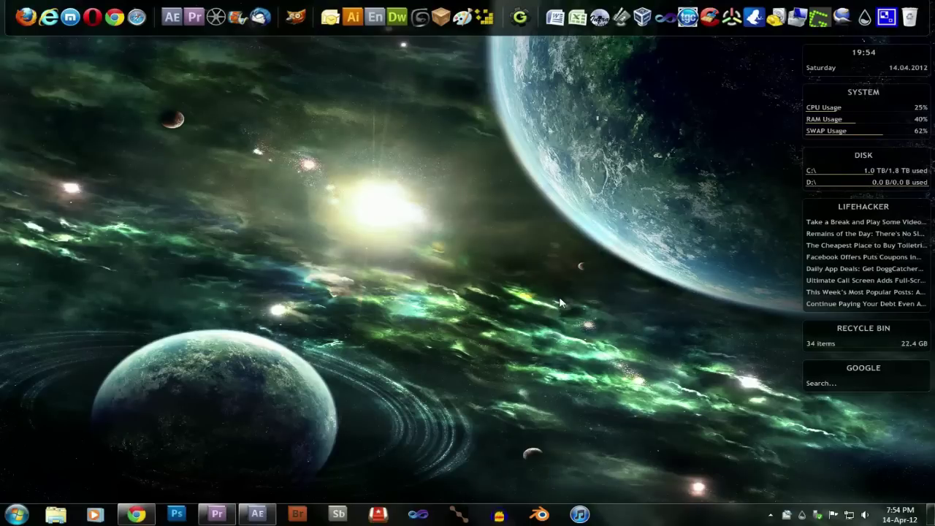
{"action": "key", "text": "alt+space"}
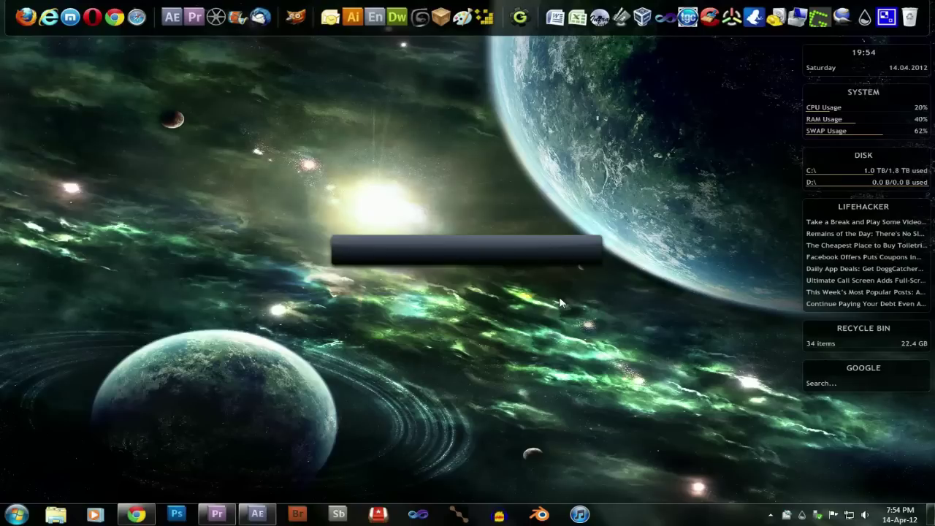
{"action": "type", "text": "Google"}
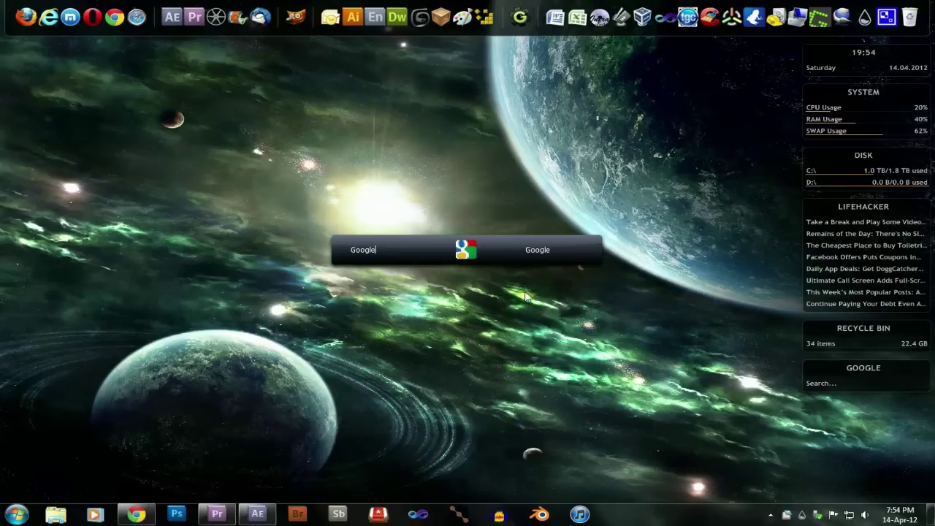
{"action": "key", "text": "BackSpace"}
{"action": "key", "text": "BackSpace"}
{"action": "key", "text": "BackSpace"}
{"action": "key", "text": "BackSpace"}
{"action": "key", "text": "BackSpace"}
{"action": "key", "text": "BackSpace"}
{"action": "type", "text": "Calc"}
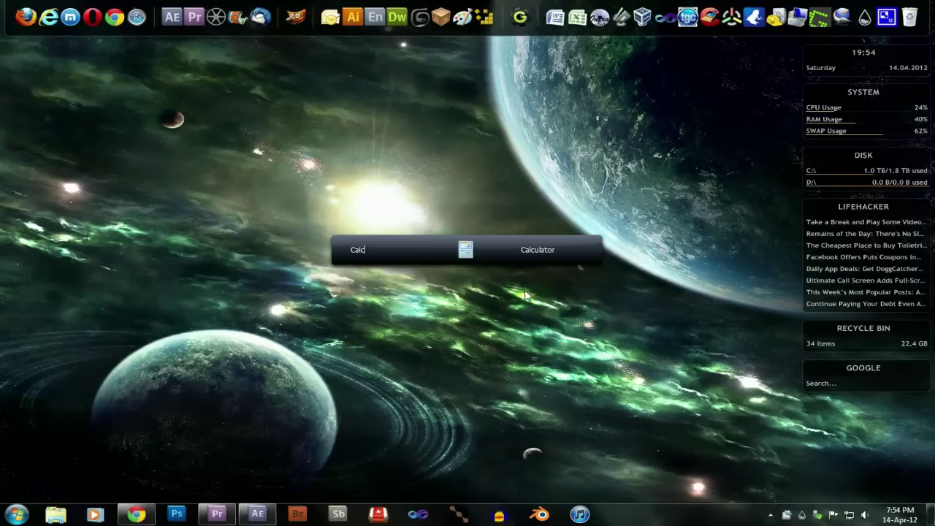
{"action": "key", "text": "Return"}
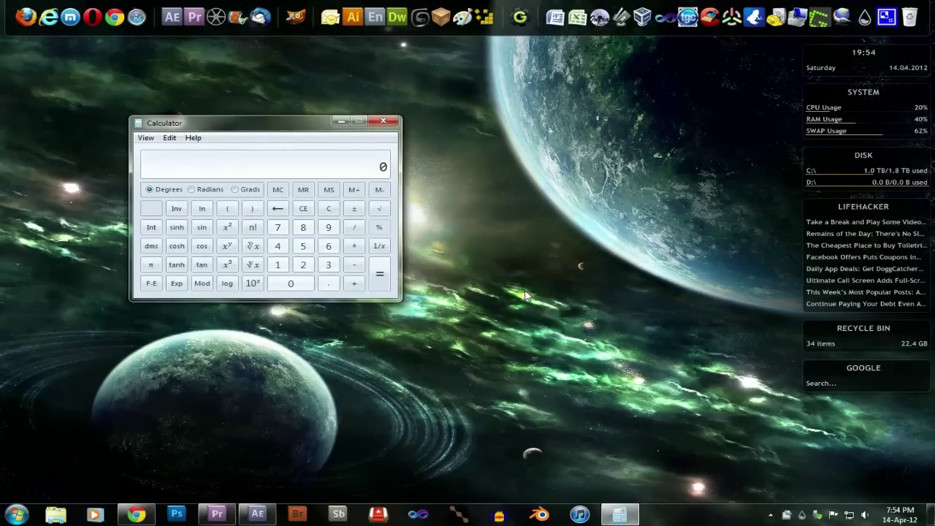
Step: Launch Notepad with 'N' and Control Panel with 'control' from Launchy
{"action": "key", "text": "alt+space"}
{"action": "type", "text": "N"}
{"action": "key", "text": "Return"}
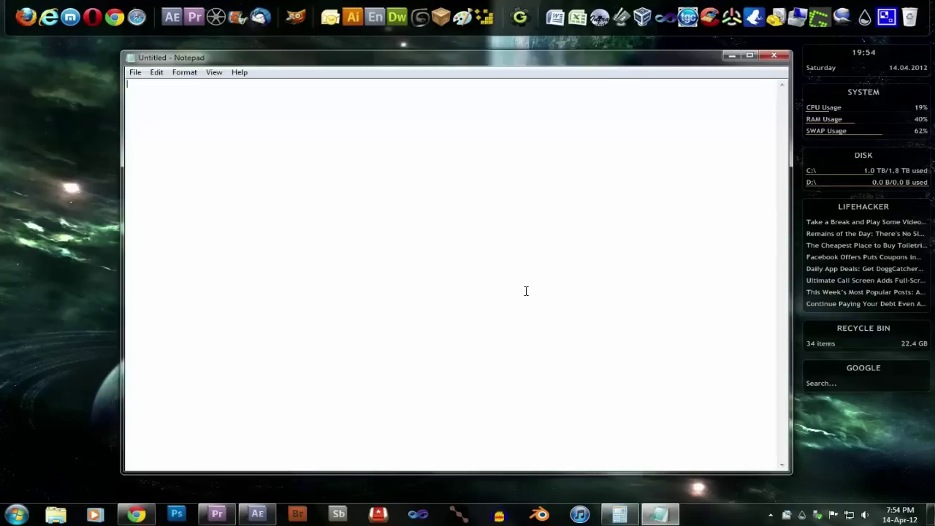
{"action": "key", "text": "alt+space"}
{"action": "type", "text": "c"}
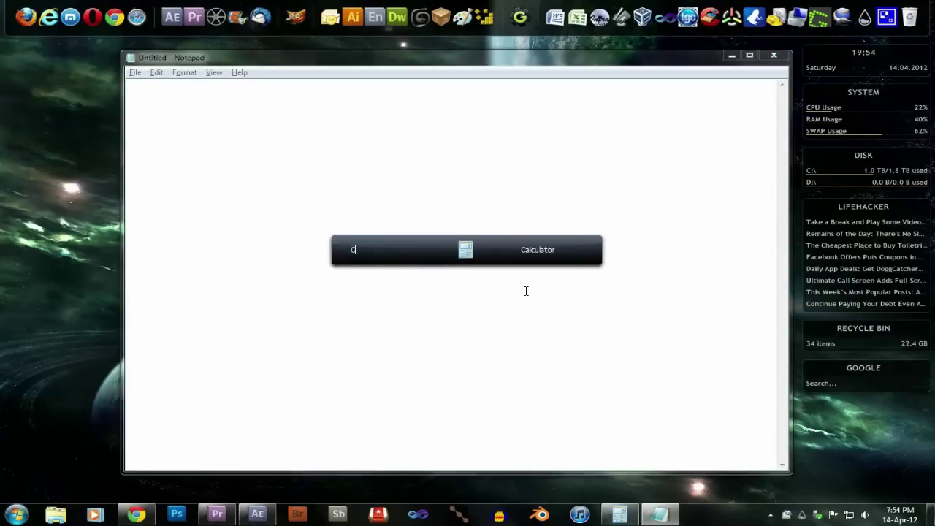
{"action": "type", "text": "ontrol"}
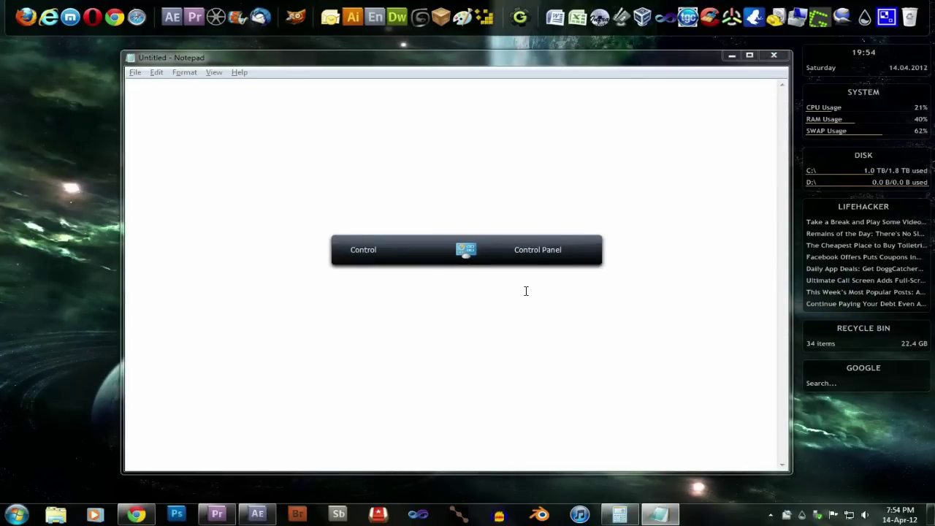
{"action": "key", "text": "Return"}
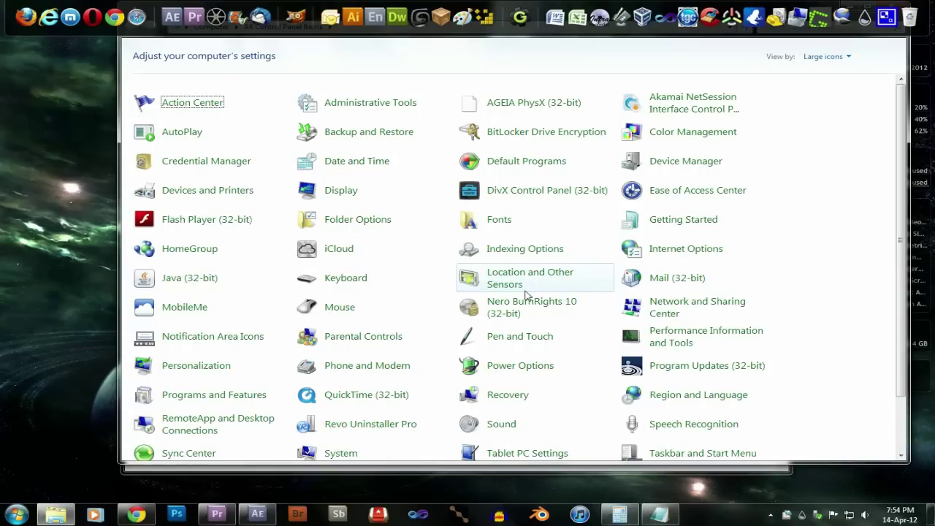
Step: Close the open windows and launch My Computer by typing 'My Comp'
{"action": "key", "text": "alt+F4"}
{"action": "key", "text": "alt+F4"}
{"action": "key", "text": "alt+F4"}
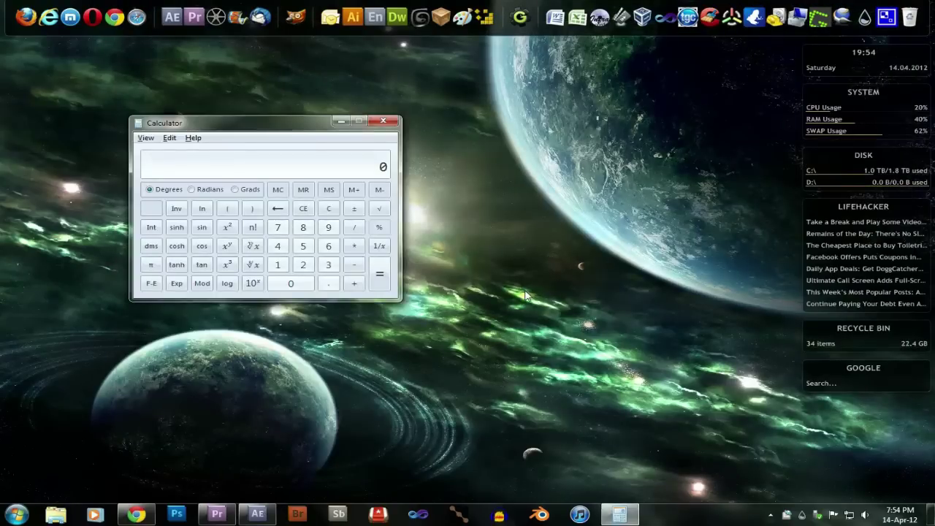
{"action": "key", "text": "alt+space"}
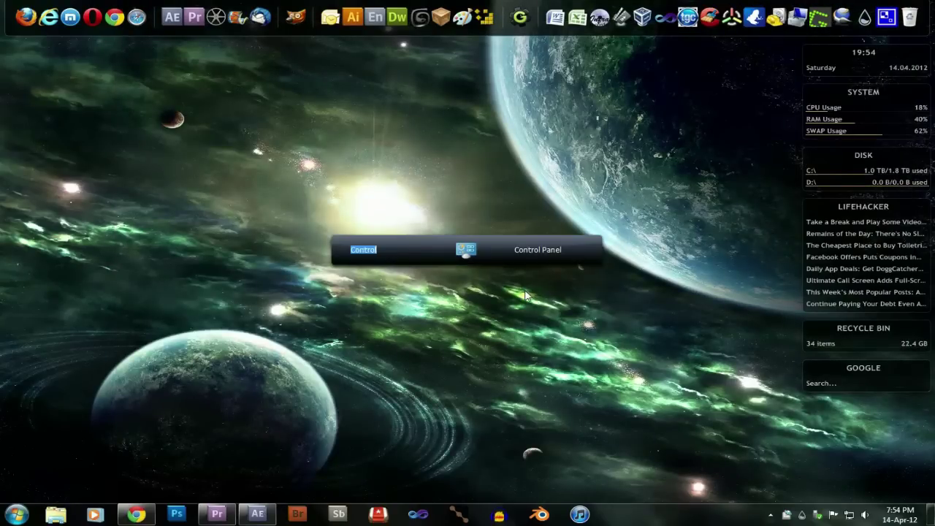
{"action": "type", "text": "My Compute"}
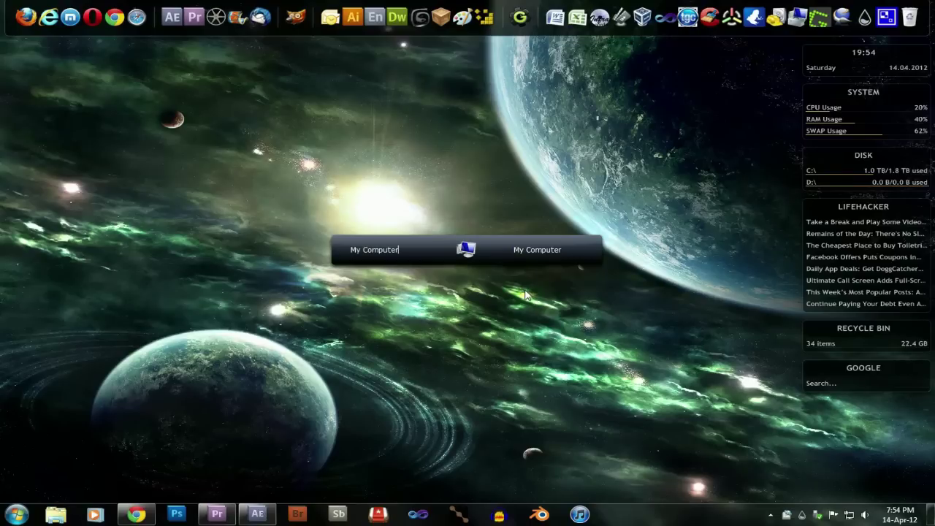
{"action": "key", "text": "Down"}
{"action": "key", "text": "Return"}
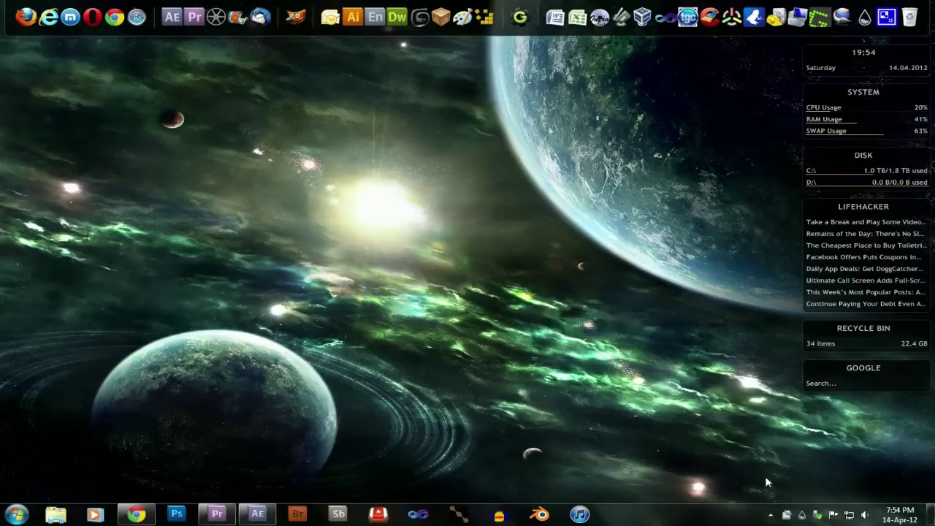
Step: Browse Launchy's options (general, catalog and skins settings) and close them unchanged
{"action": "right_click", "coordinate": [786, 516]}
{"action": "left_click", "coordinate": [808, 486]}
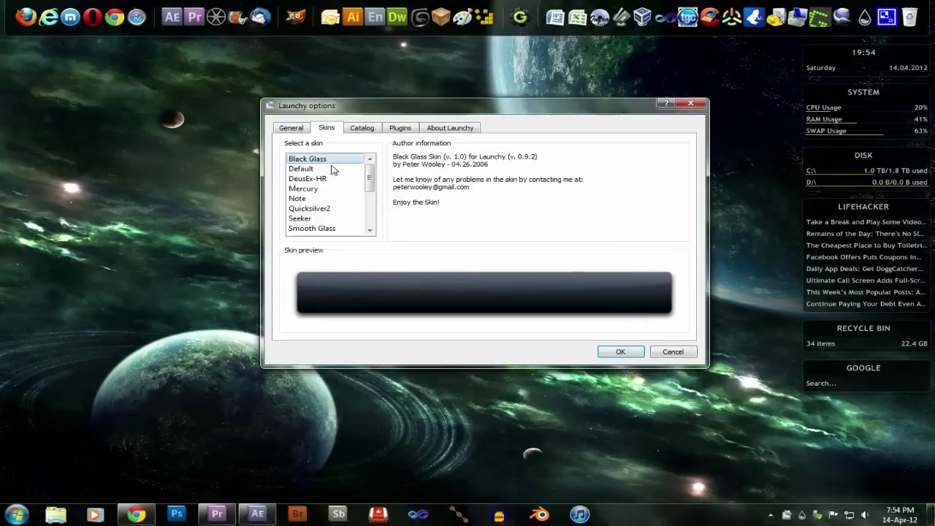
{"action": "left_click", "coordinate": [303, 128]}
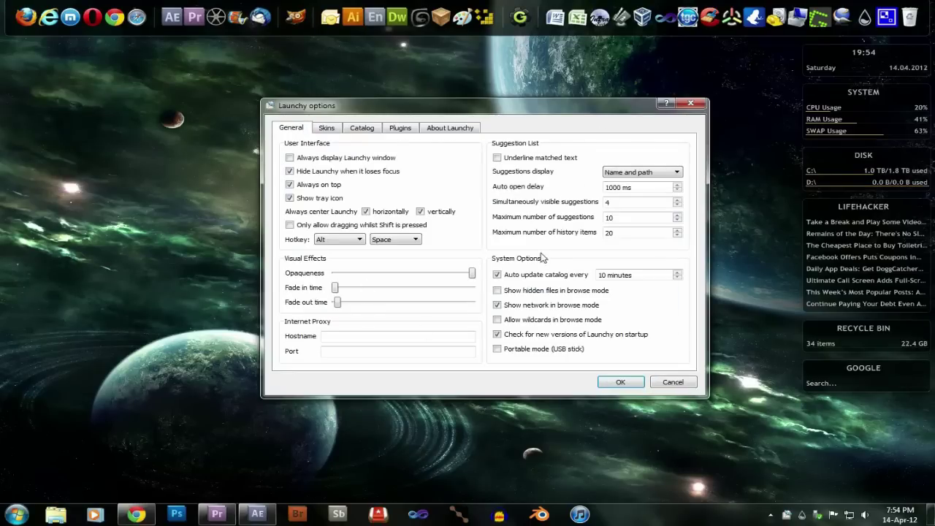
{"action": "left_click", "coordinate": [363, 129]}
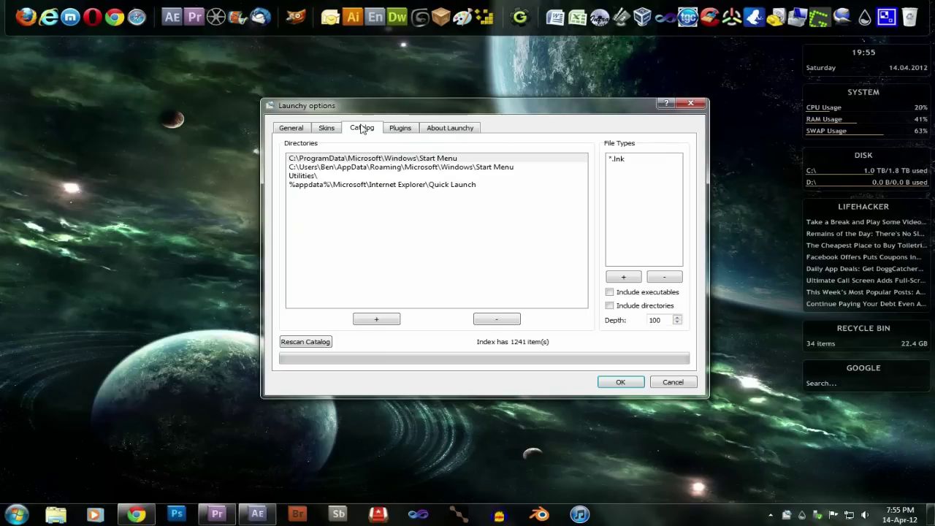
{"action": "left_click", "coordinate": [326, 128]}
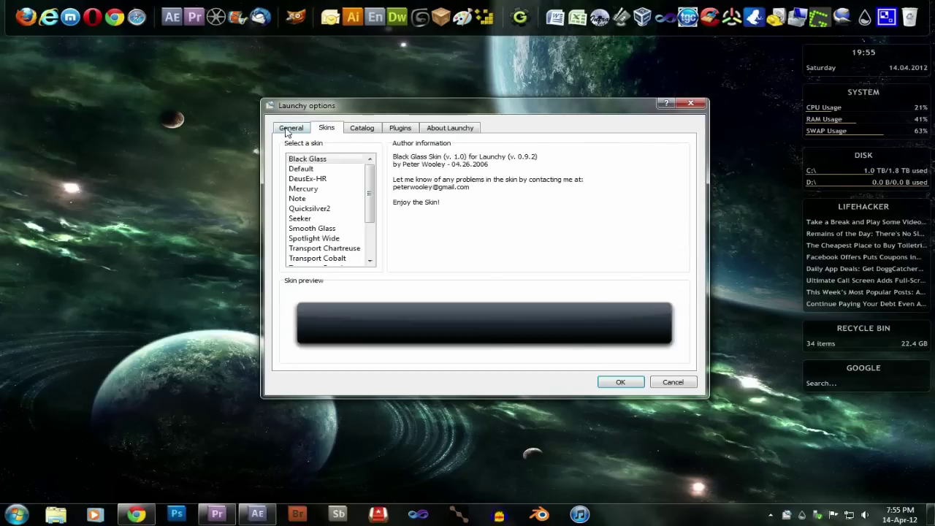
{"action": "left_click", "coordinate": [290, 128]}
{"action": "left_click", "coordinate": [636, 383]}
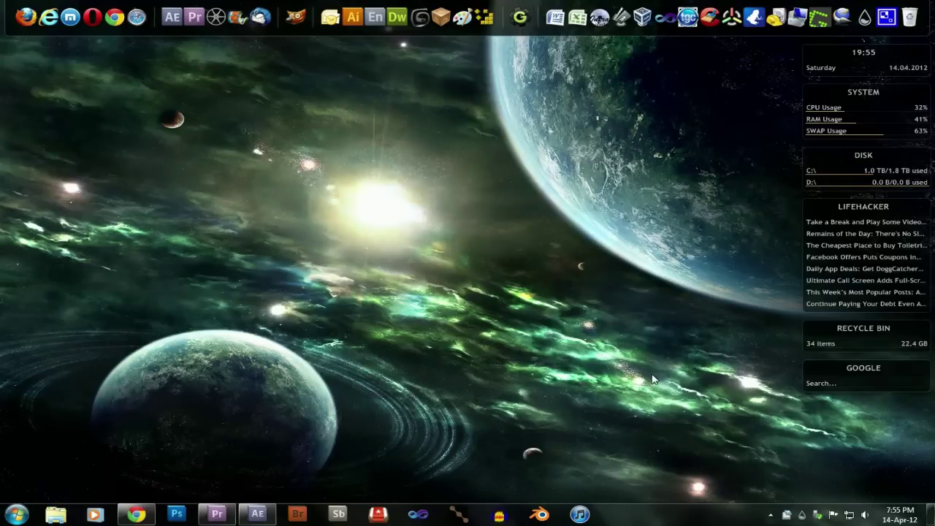
Step: View launchy.net's download page, leaving the $3.00 donation, then show the SourceForge project tab
{"action": "left_click", "coordinate": [136, 514]}
{"action": "scroll", "coordinate": [626, 226], "scroll_direction": "down", "scroll_amount": 4}
{"action": "scroll", "coordinate": [689, 282], "scroll_direction": "up", "scroll_amount": 4}
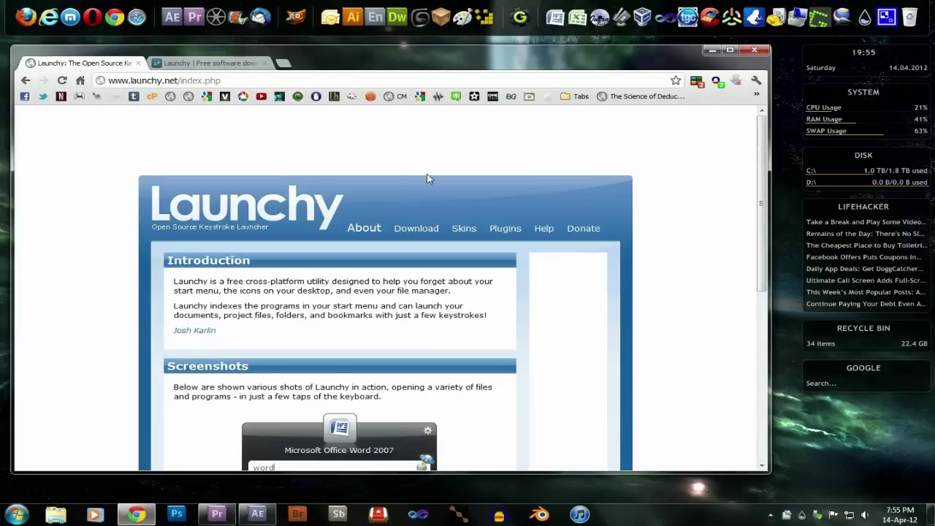
{"action": "left_click", "coordinate": [417, 228]}
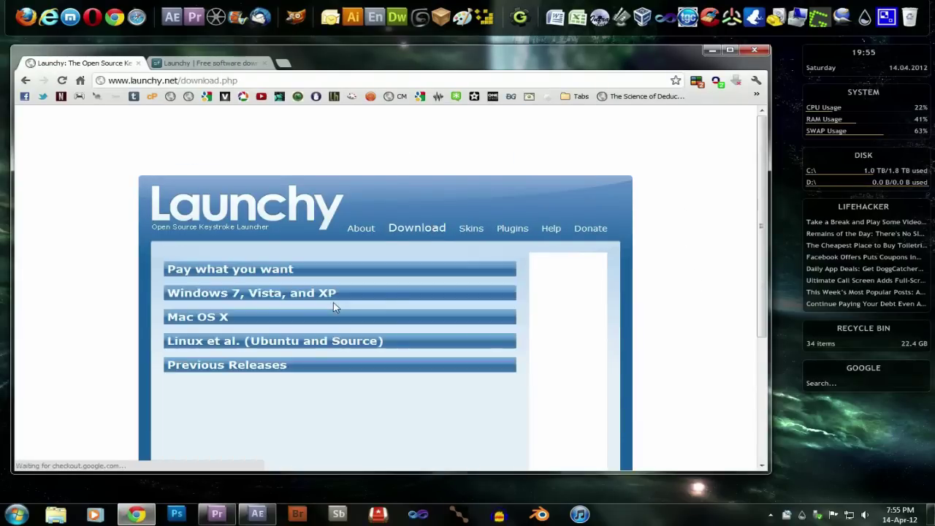
{"action": "left_click", "coordinate": [298, 358]}
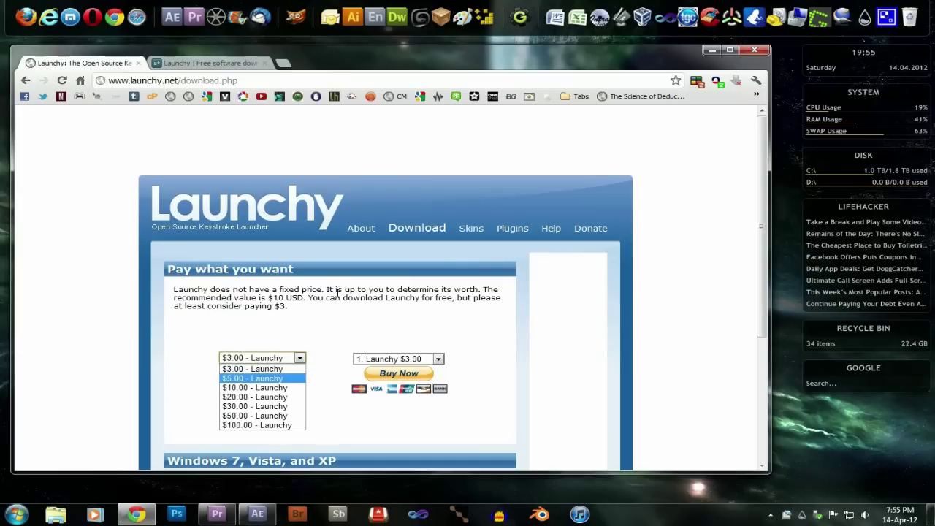
{"action": "left_click", "coordinate": [252, 369]}
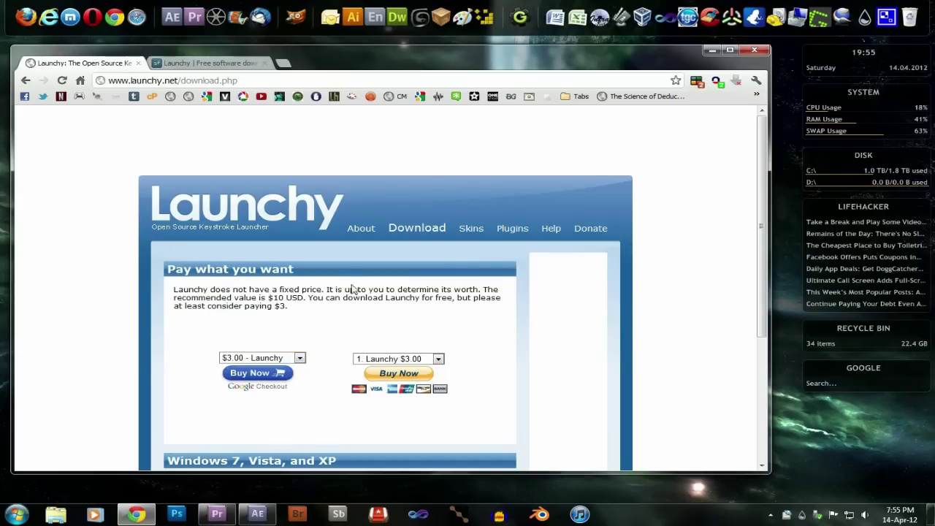
{"action": "left_click", "coordinate": [203, 64]}
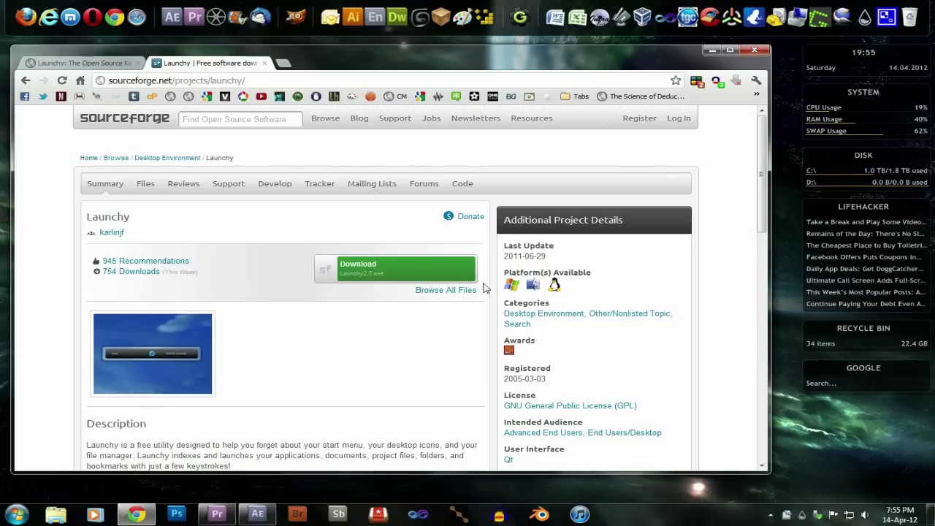
Step: Open the Start menu's program list and dismiss it
{"action": "left_click", "coordinate": [16, 514]}
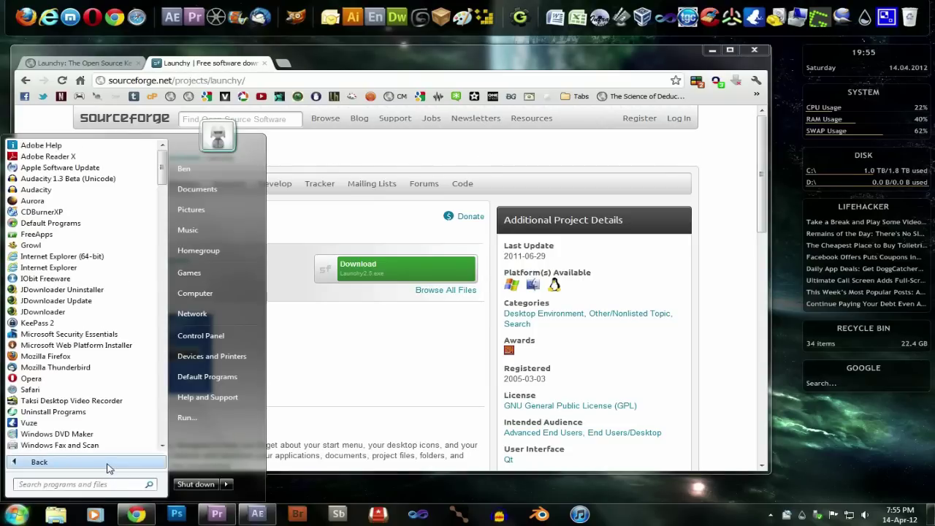
{"action": "left_click", "coordinate": [762, 285]}
{"action": "scroll", "coordinate": [760, 270], "scroll_direction": "up", "scroll_amount": 5}
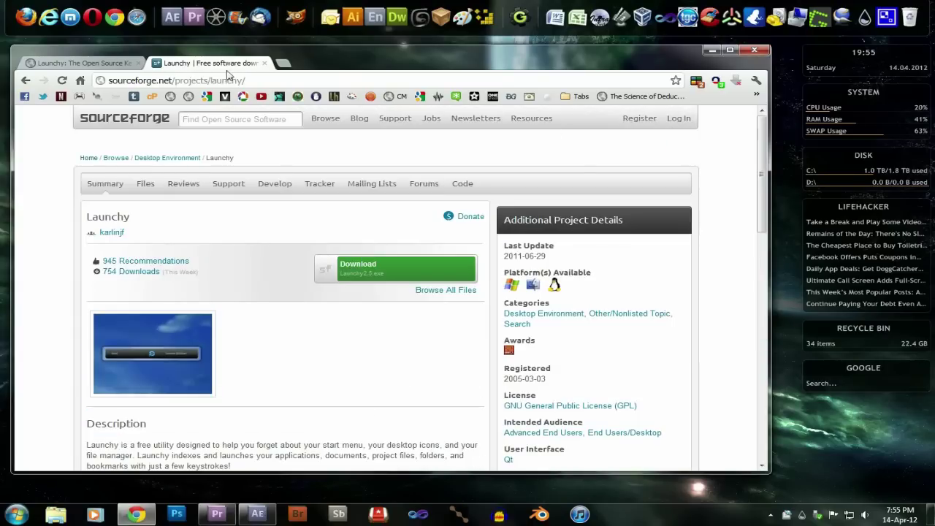
Step: Open the launchy.net Skins gallery from the first tab and page forward twice
{"action": "left_click", "coordinate": [117, 66]}
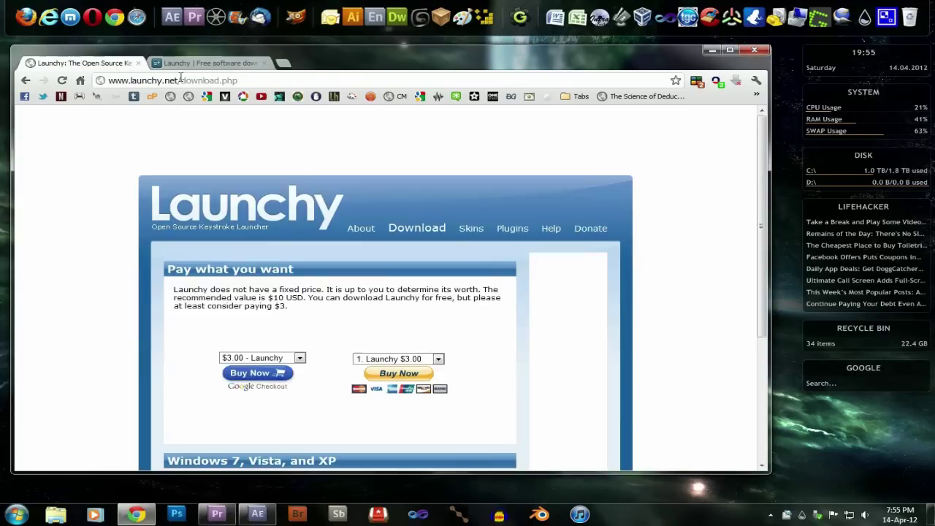
{"action": "left_click", "coordinate": [471, 230]}
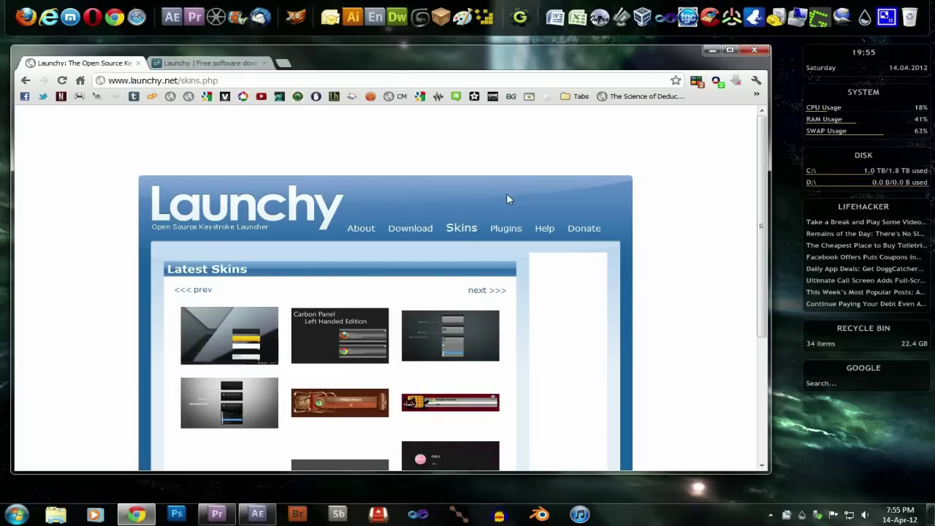
{"action": "scroll", "coordinate": [506, 193], "scroll_direction": "down", "scroll_amount": 5}
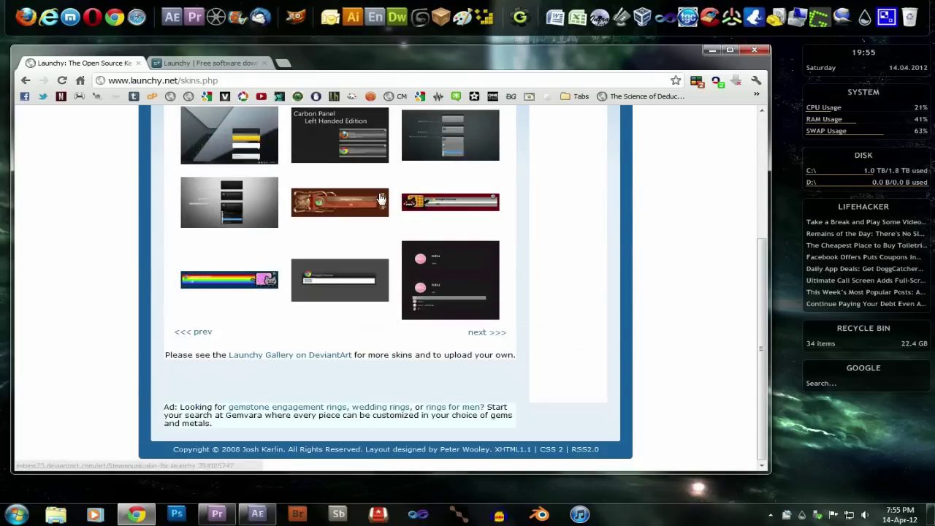
{"action": "scroll", "coordinate": [506, 262], "scroll_direction": "up", "scroll_amount": 4}
{"action": "left_click", "coordinate": [504, 263]}
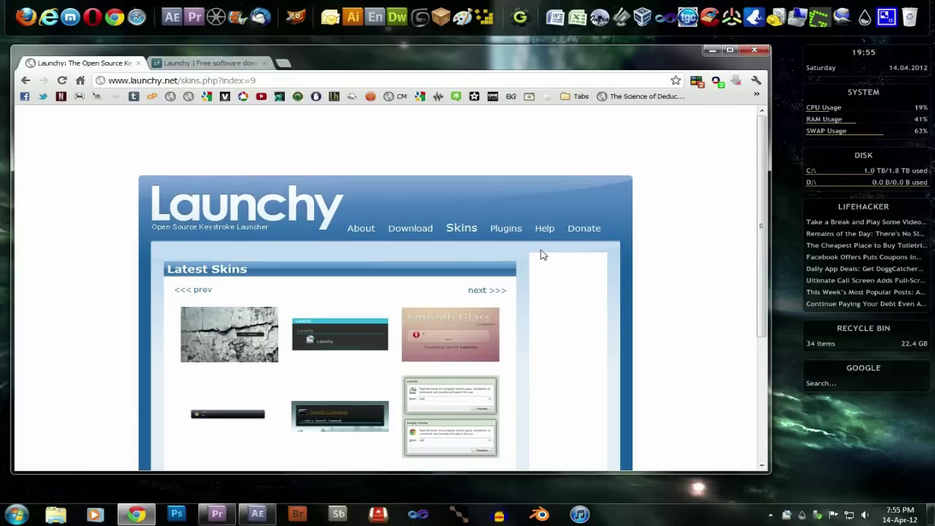
{"action": "scroll", "coordinate": [501, 254], "scroll_direction": "down", "scroll_amount": 1}
{"action": "left_click", "coordinate": [486, 232]}
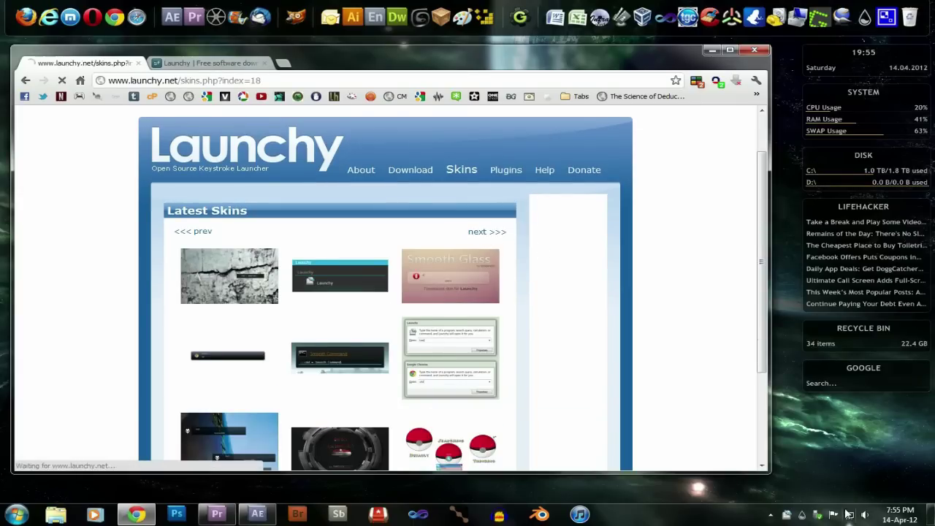
Step: Apply the Smooth Glass skin, minimize Chrome and view the reskinned Launchy bar
{"action": "right_click", "coordinate": [801, 516]}
{"action": "left_click", "coordinate": [824, 485]}
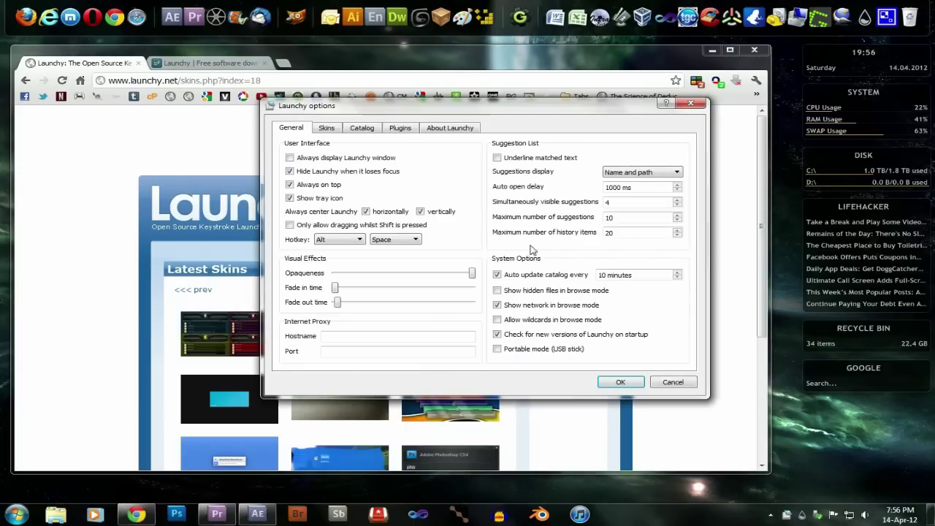
{"action": "left_click", "coordinate": [325, 128]}
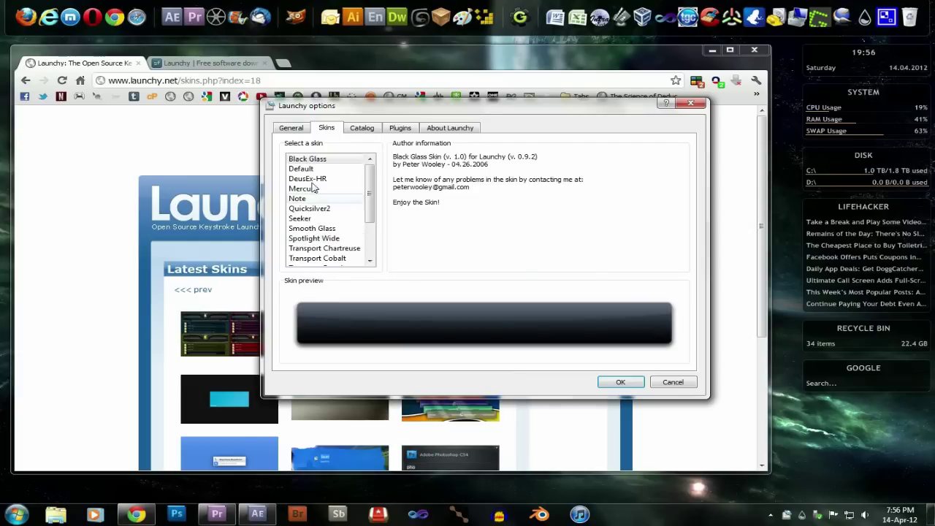
{"action": "left_click", "coordinate": [324, 228]}
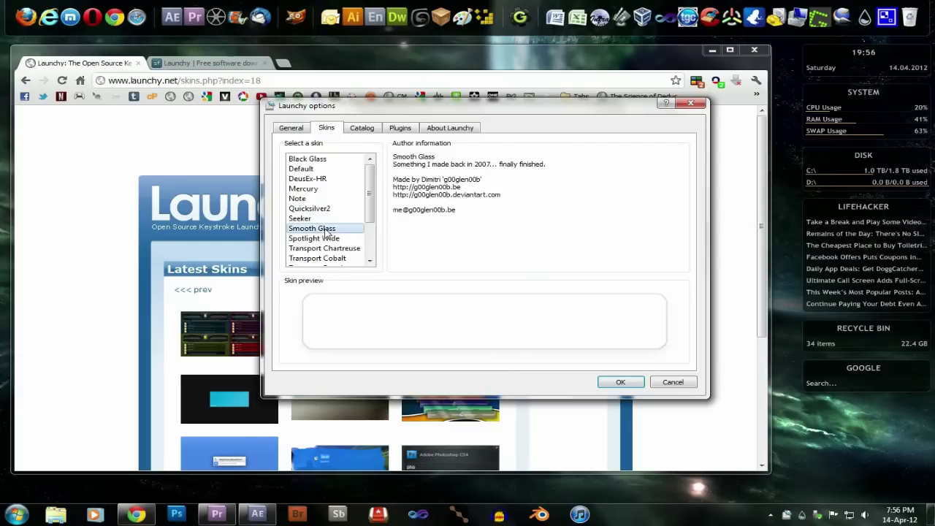
{"action": "left_click", "coordinate": [627, 379]}
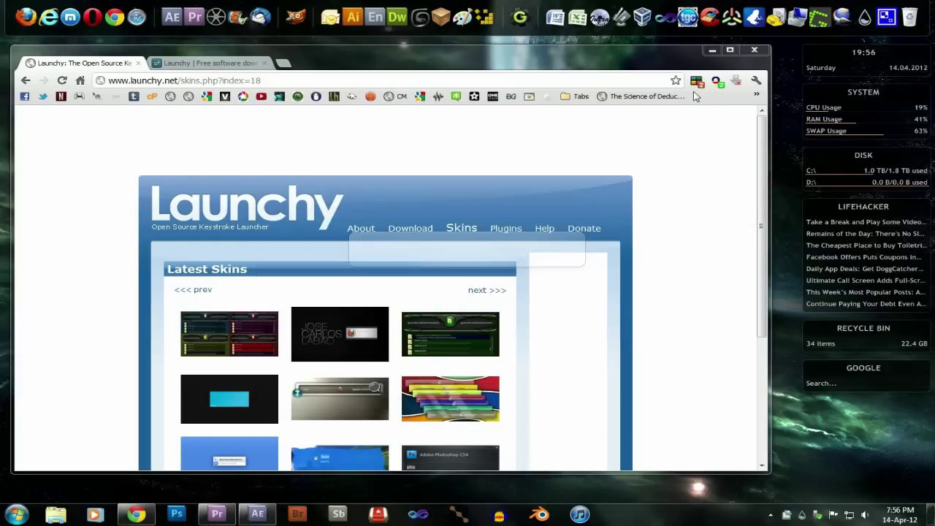
{"action": "left_click", "coordinate": [717, 49]}
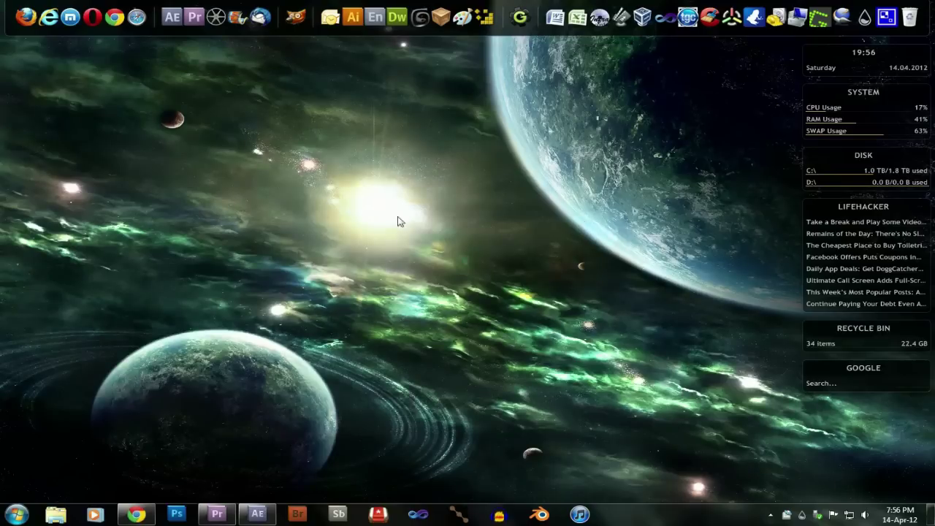
{"action": "key", "text": "alt+space"}
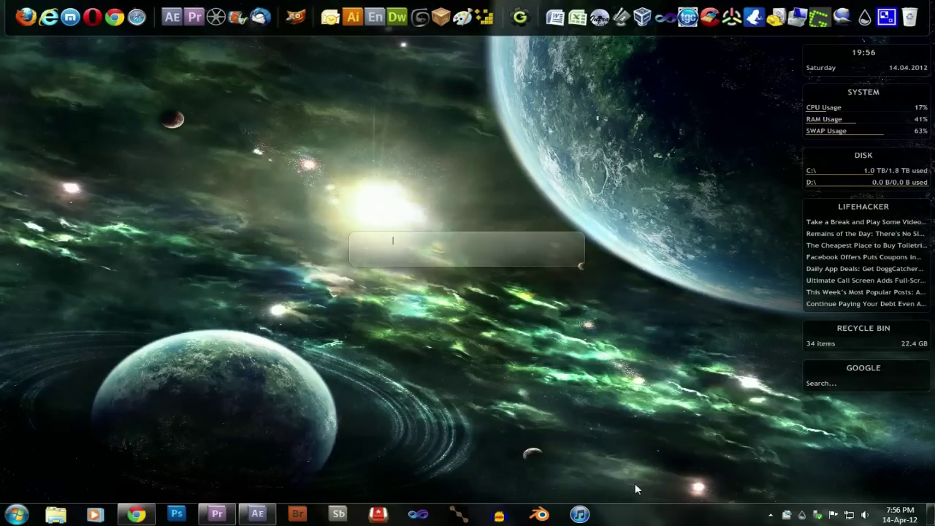
Step: Preview the Default, DeusEx-HR, Mercury, Quicksilver2 and Black Glass skins, ending on Smooth Glass
{"action": "right_click", "coordinate": [770, 515]}
{"action": "left_click", "coordinate": [804, 482]}
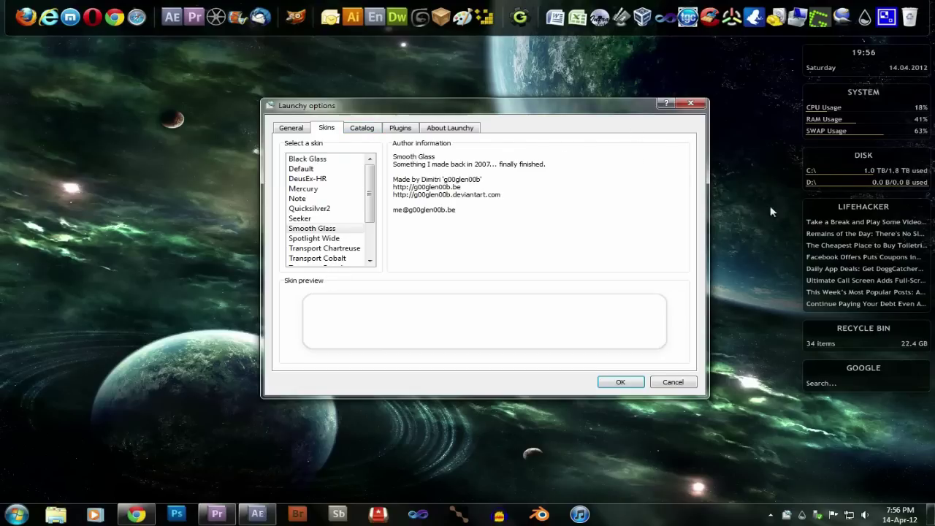
{"action": "left_click", "coordinate": [303, 169]}
{"action": "left_click", "coordinate": [321, 179]}
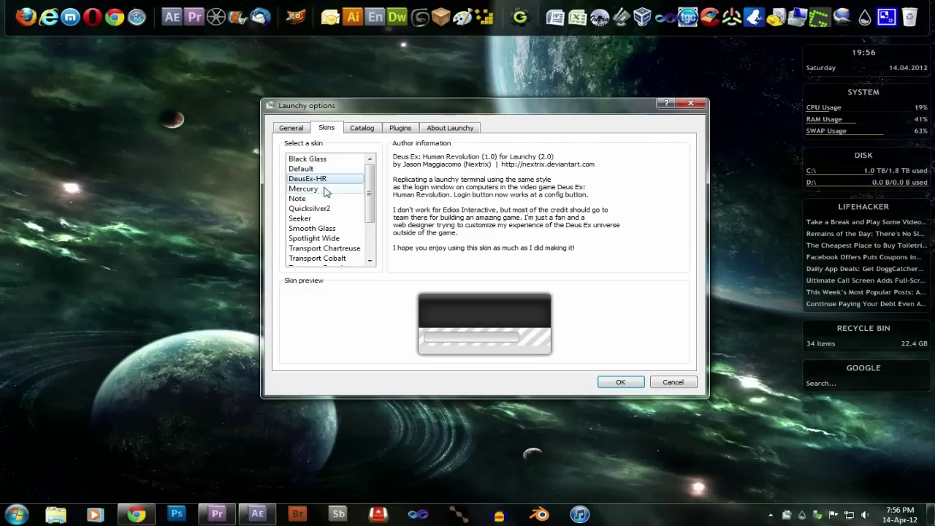
{"action": "left_click", "coordinate": [325, 189]}
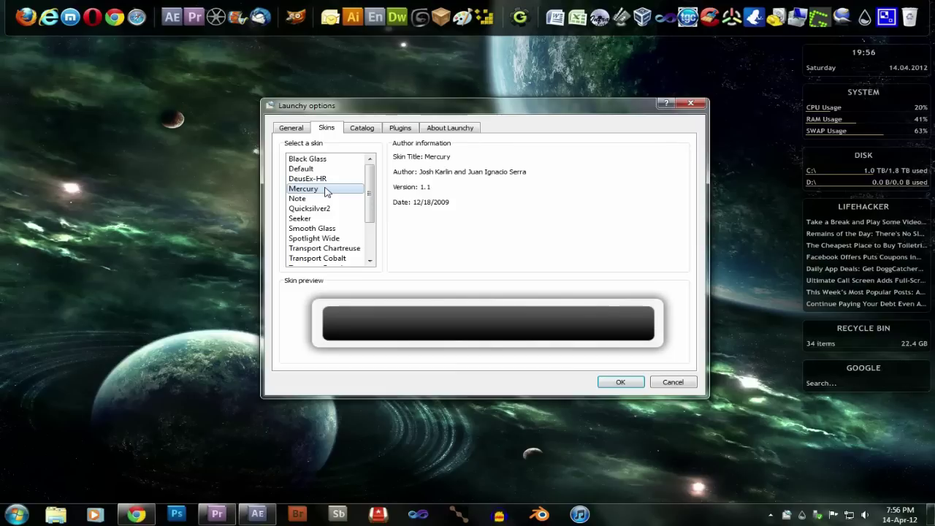
{"action": "left_click", "coordinate": [322, 209]}
{"action": "left_click", "coordinate": [334, 229]}
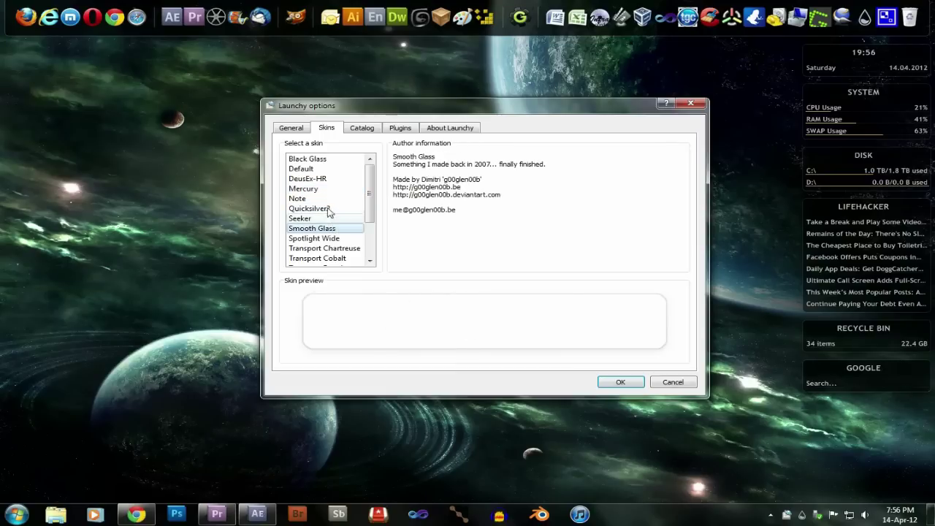
{"action": "left_click", "coordinate": [316, 173]}
{"action": "left_click", "coordinate": [316, 160]}
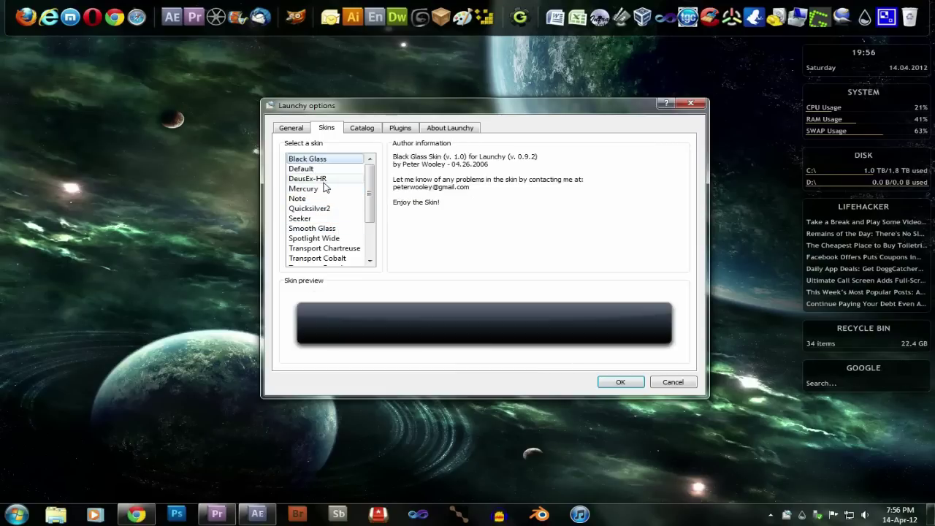
{"action": "left_click", "coordinate": [323, 179]}
{"action": "scroll", "coordinate": [332, 211], "scroll_direction": "down", "scroll_amount": 2}
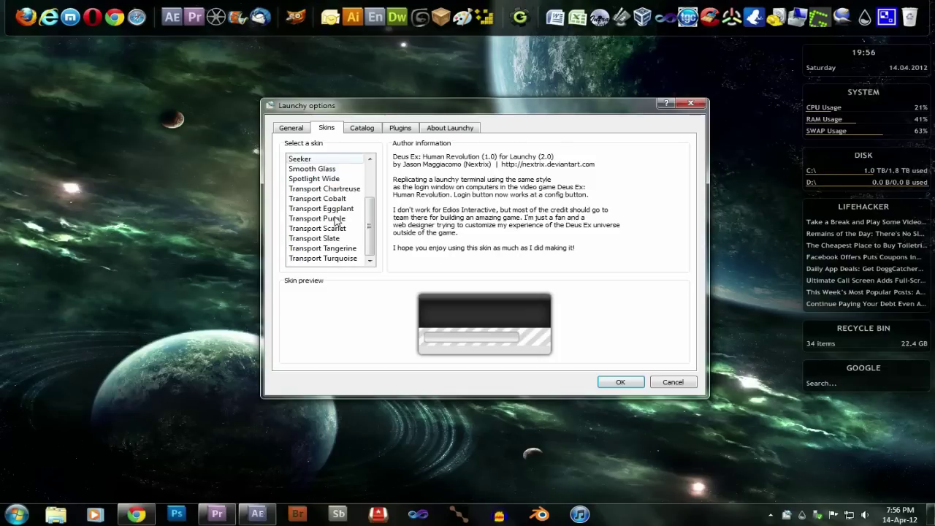
{"action": "scroll", "coordinate": [336, 223], "scroll_direction": "up", "scroll_amount": 2}
{"action": "left_click", "coordinate": [339, 230]}
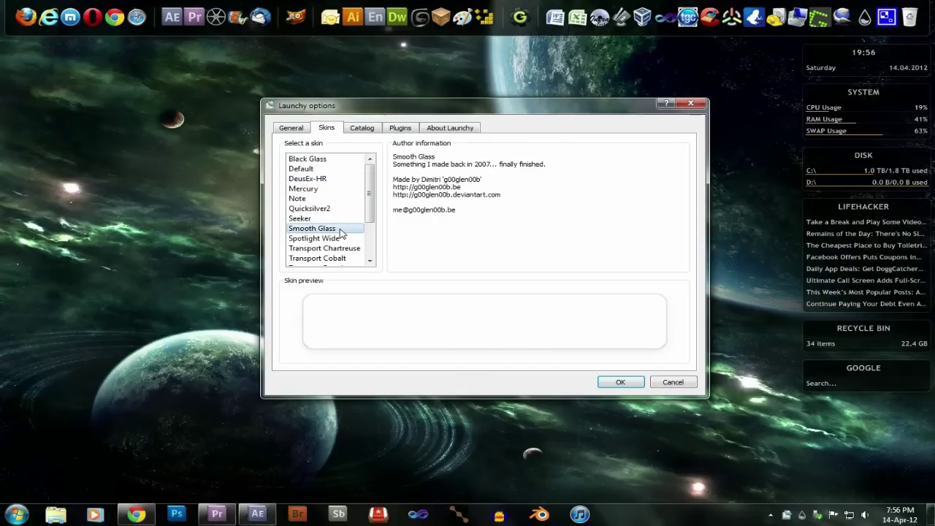